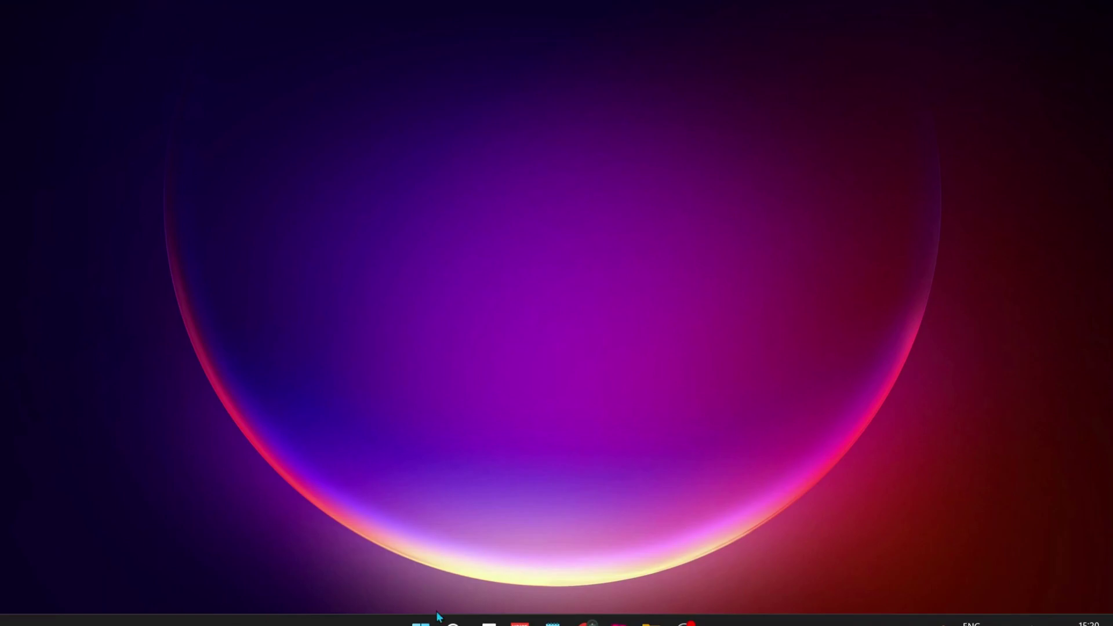
Step: Open Command Prompt as administrator and run the system file scan with sfc /scannow
left_click(452, 624)
type("cmd")
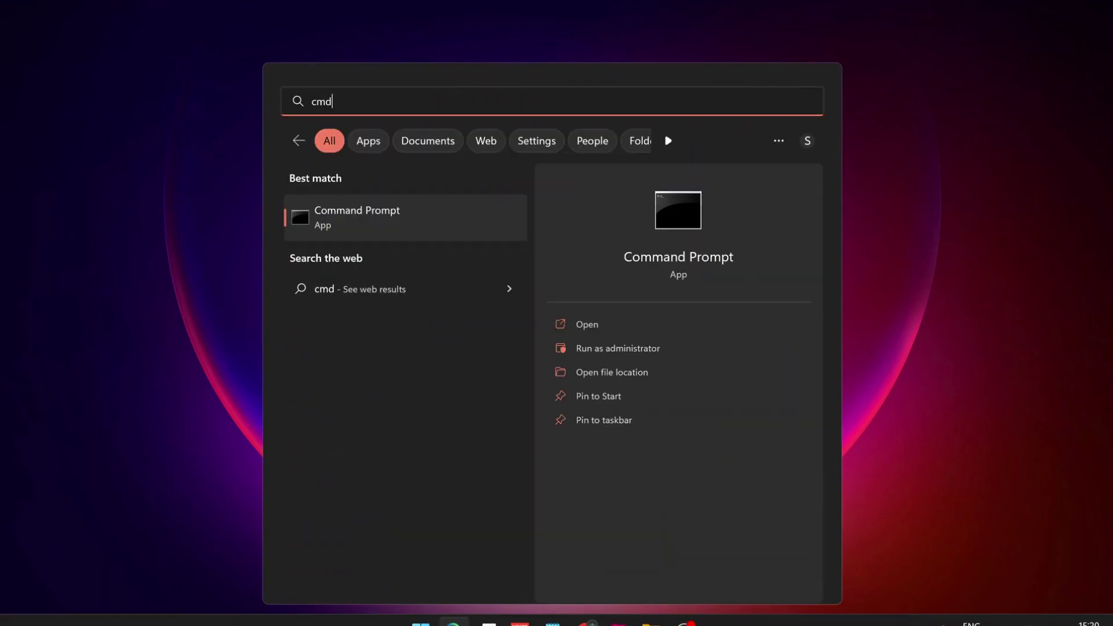
left_click(615, 349)
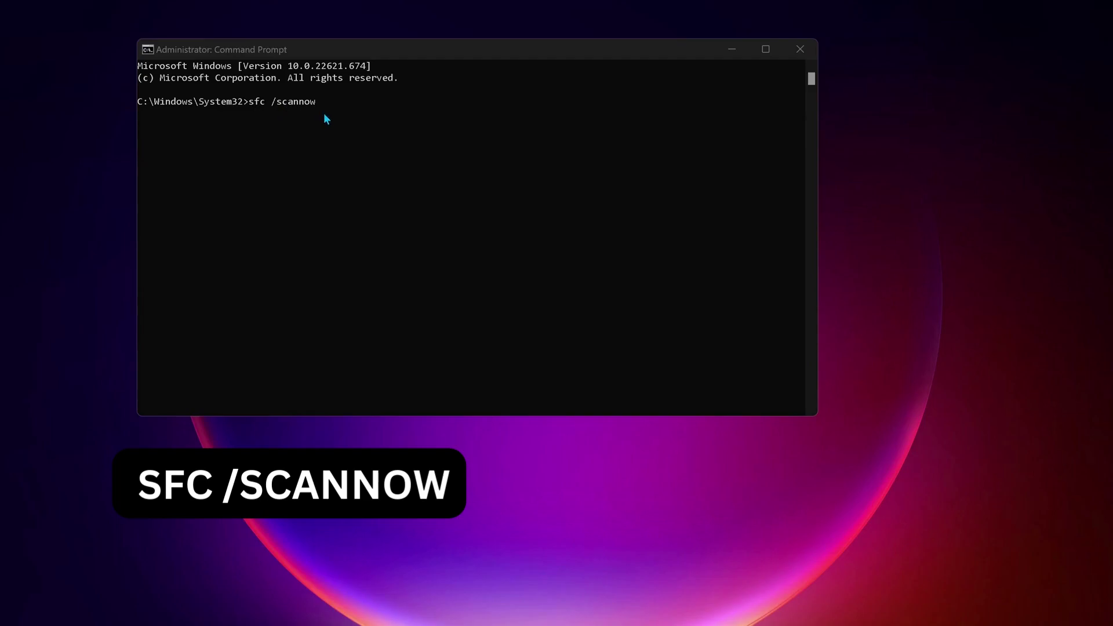
key("Return")
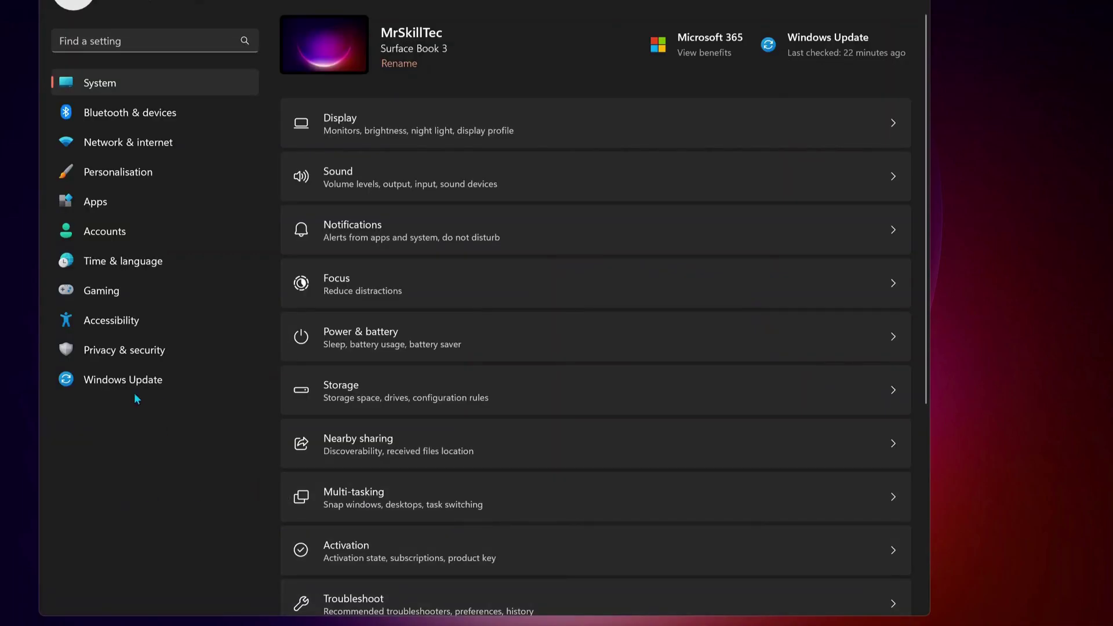
Step: Open the Windows Update page in the Settings app
left_click(162, 377)
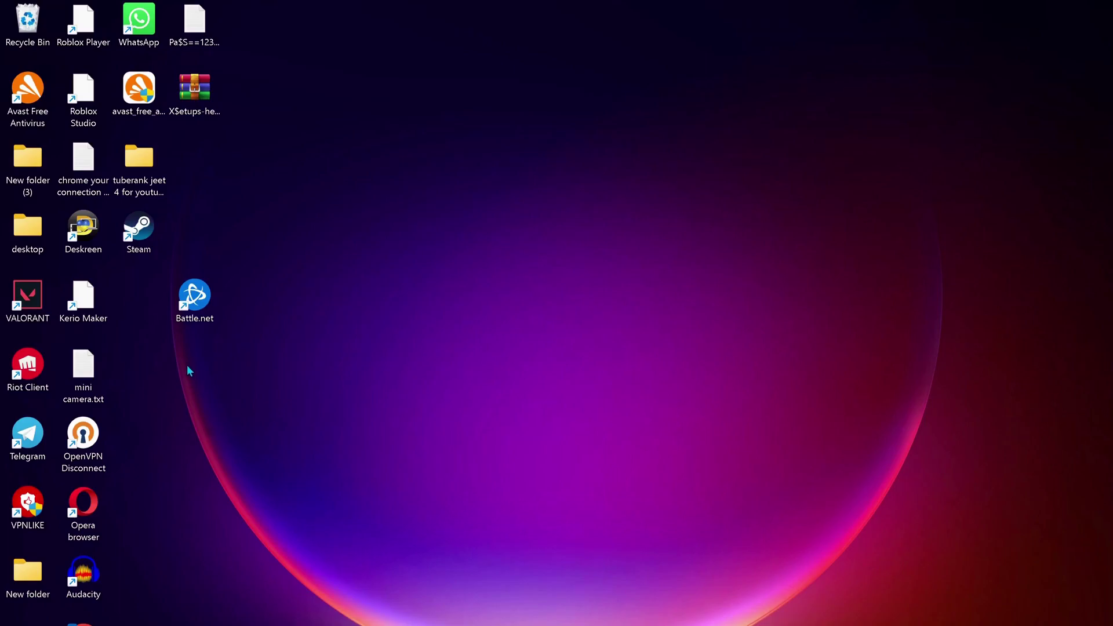
Step: Set the Battle.net desktop shortcut's program to run as an administrator for all users and save the compatibility settings
right_click(194, 315)
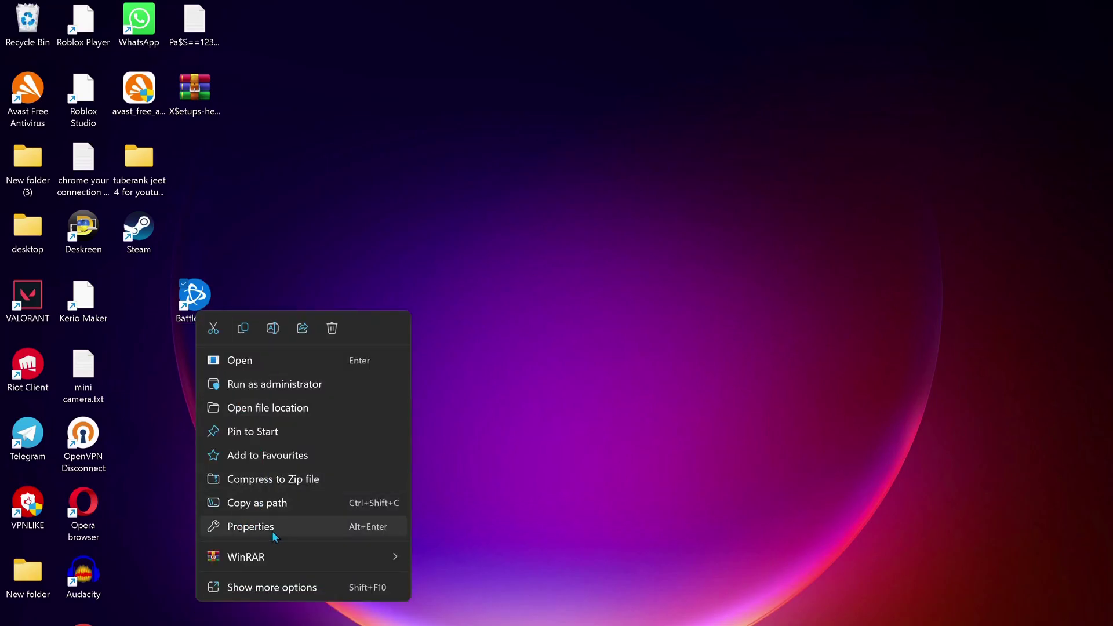
left_click(254, 526)
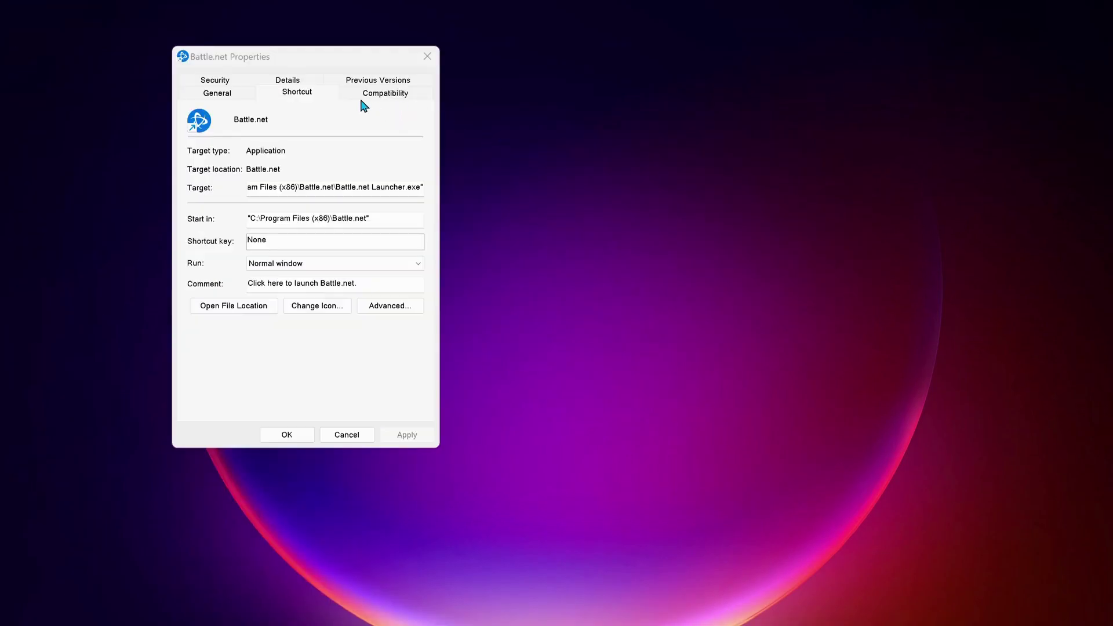
left_click(386, 96)
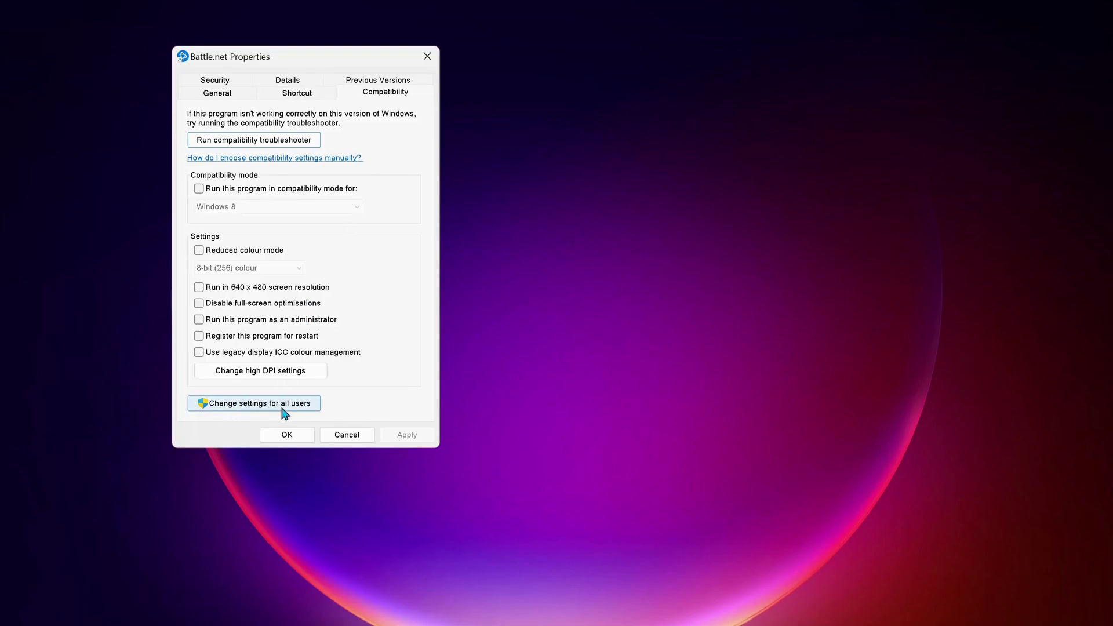
left_click(295, 409)
left_click(215, 353)
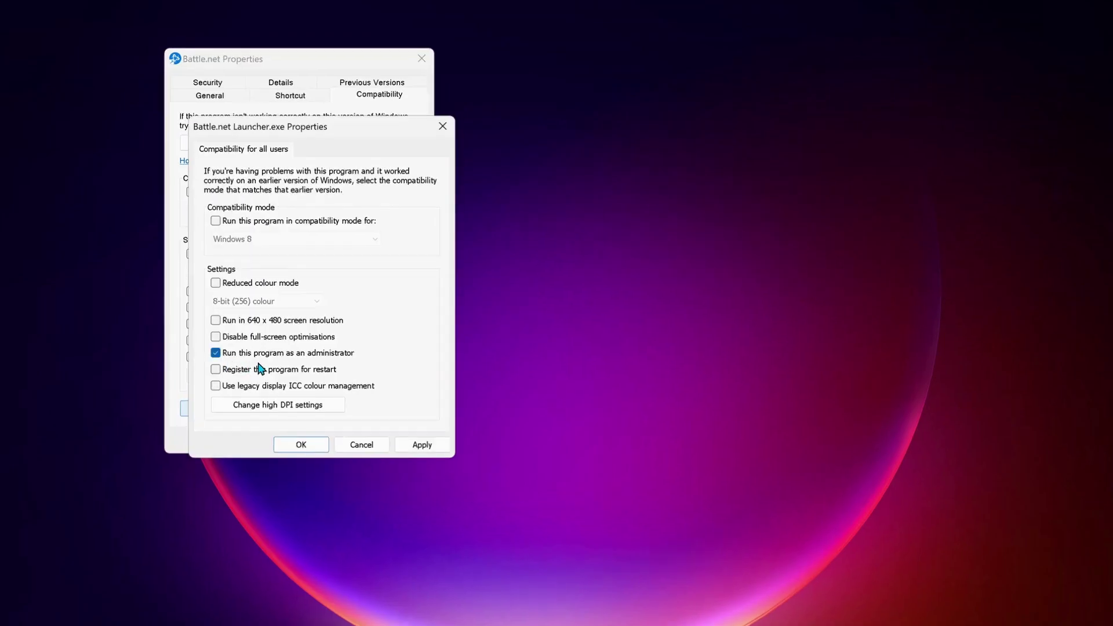
left_click(422, 445)
left_click(305, 445)
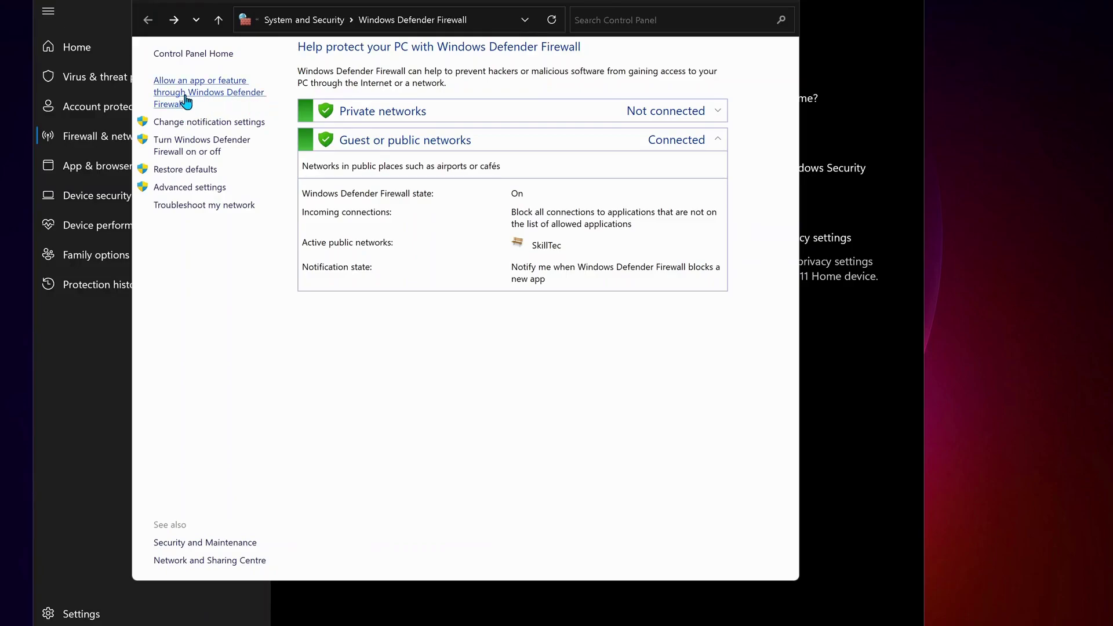
Step: Open the list of apps allowed through Windows Defender Firewall and unlock it for changes
left_click(185, 102)
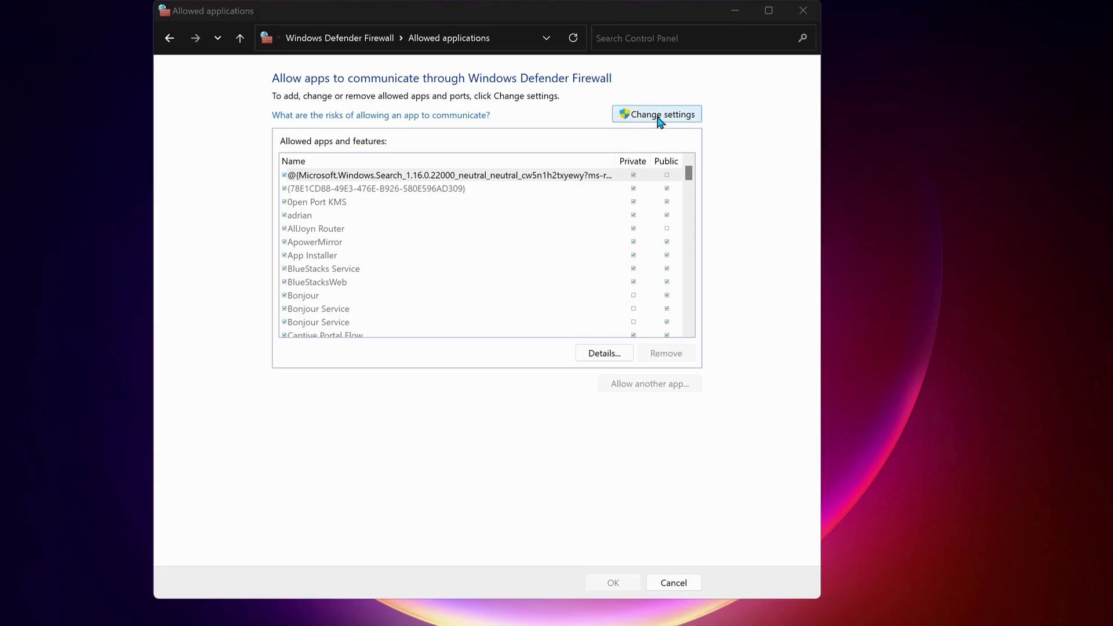
left_click(658, 116)
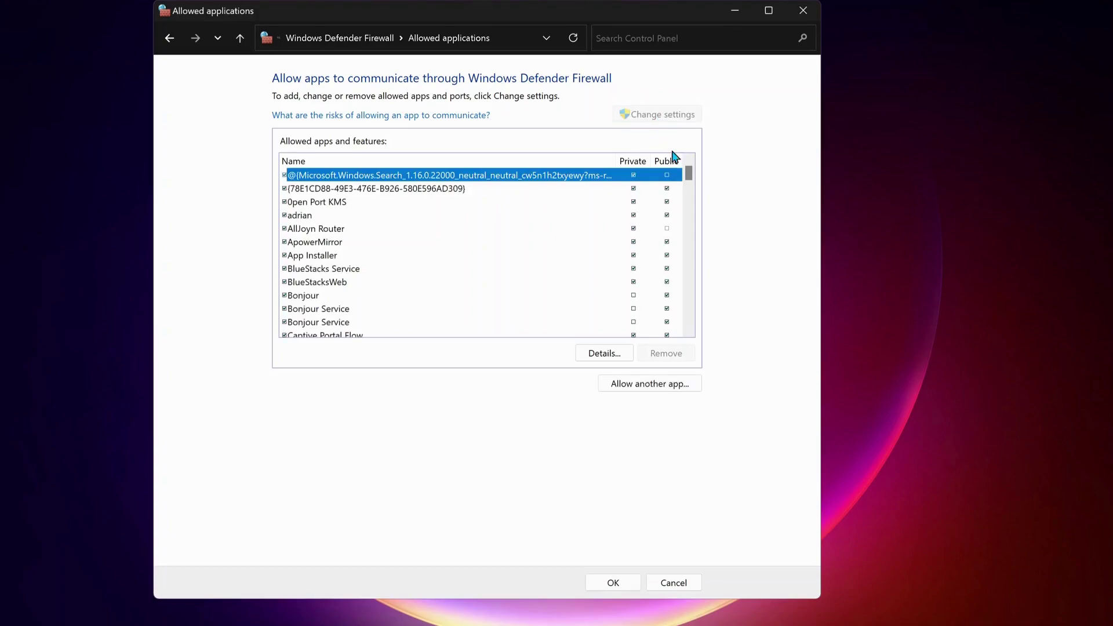
Step: Add Call of Duty Launcher.exe from C:\Program Files (x86)\Call of Duty to the allowed apps and permit it on private networks
left_click(660, 388)
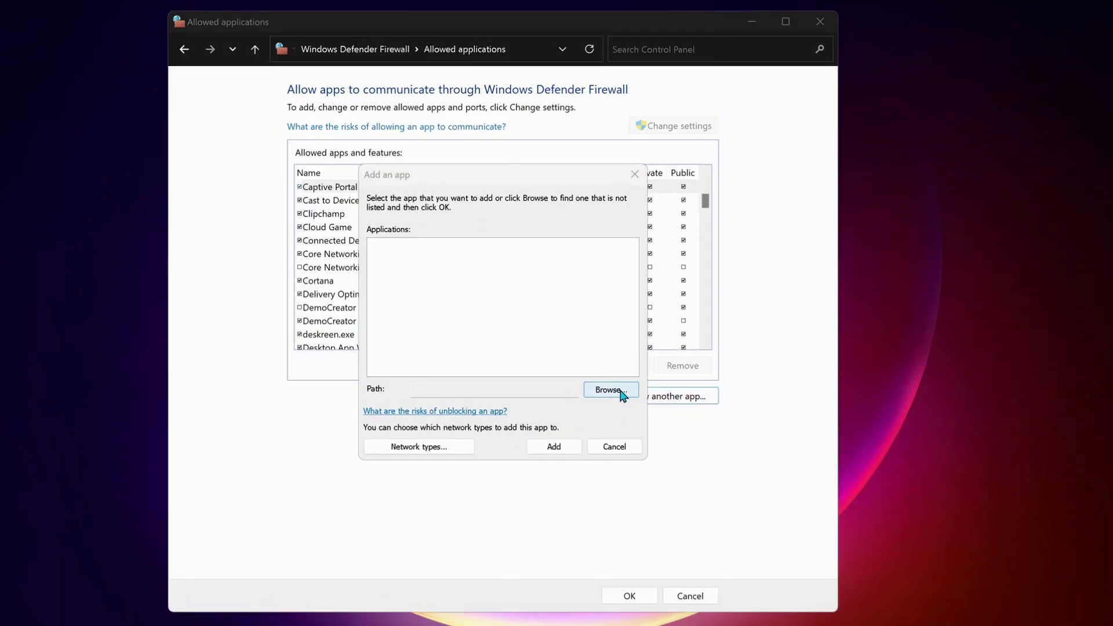
left_click(608, 389)
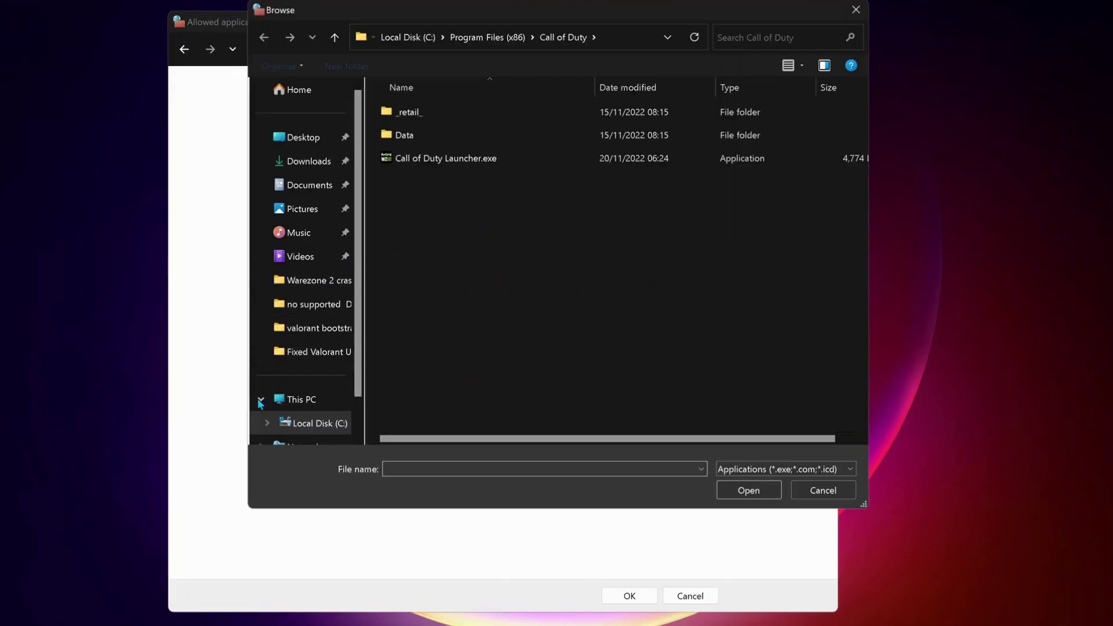
left_click(316, 422)
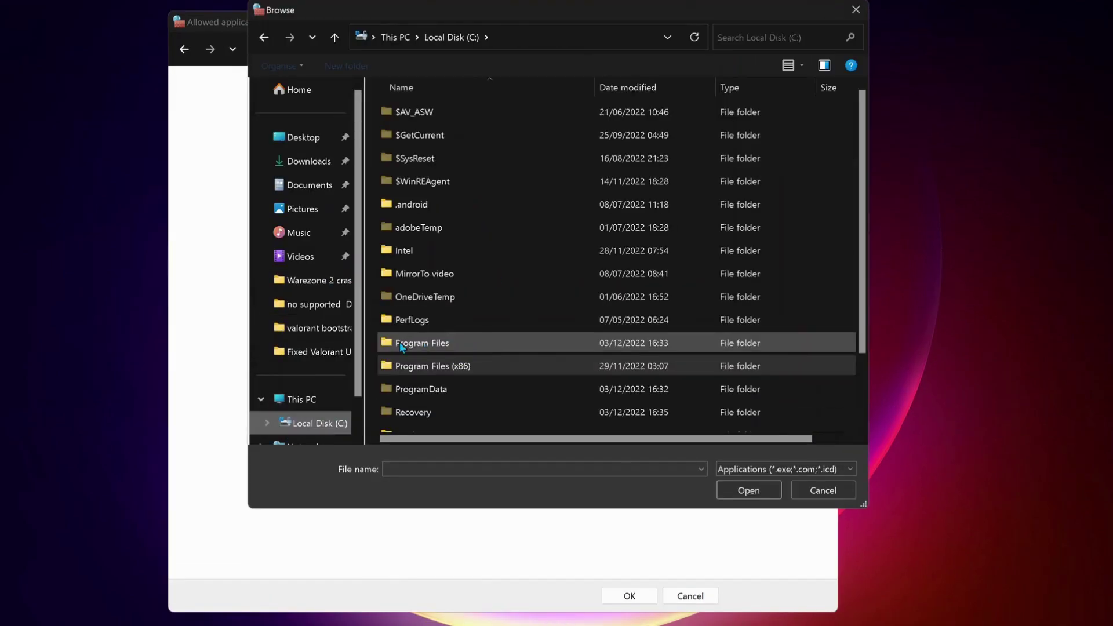
double_click(465, 364)
double_click(436, 227)
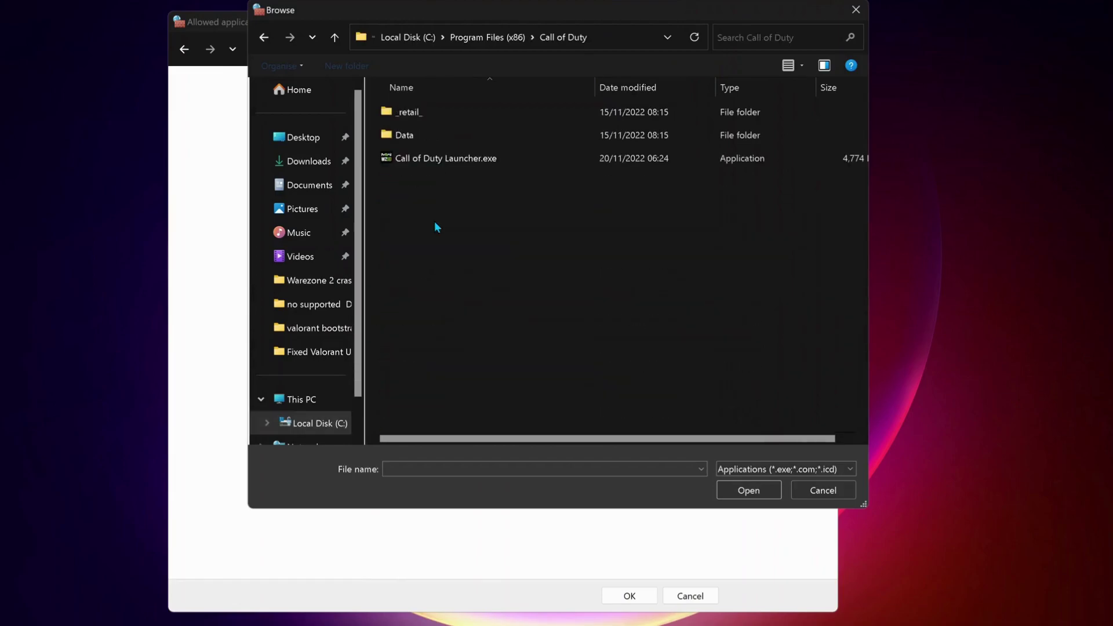
left_click(444, 162)
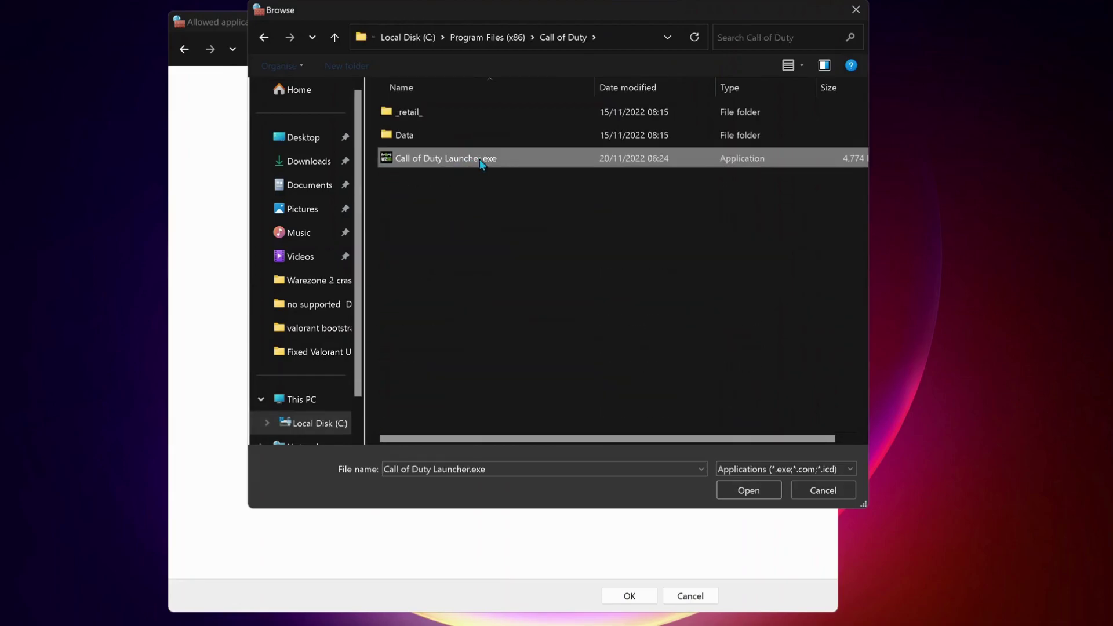
left_click(761, 486)
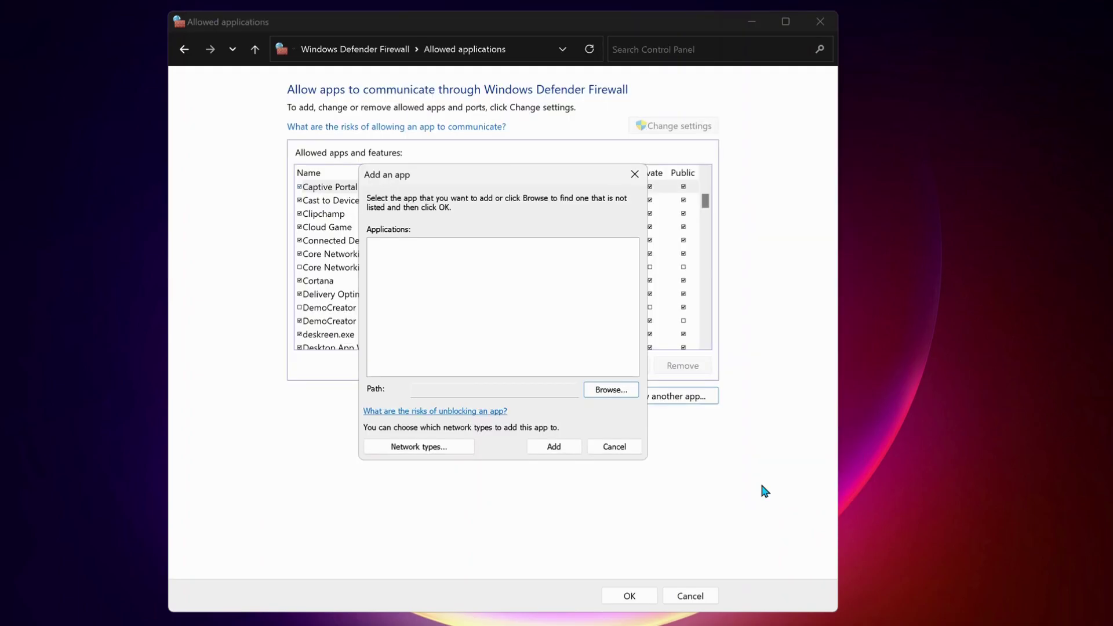
left_click(554, 446)
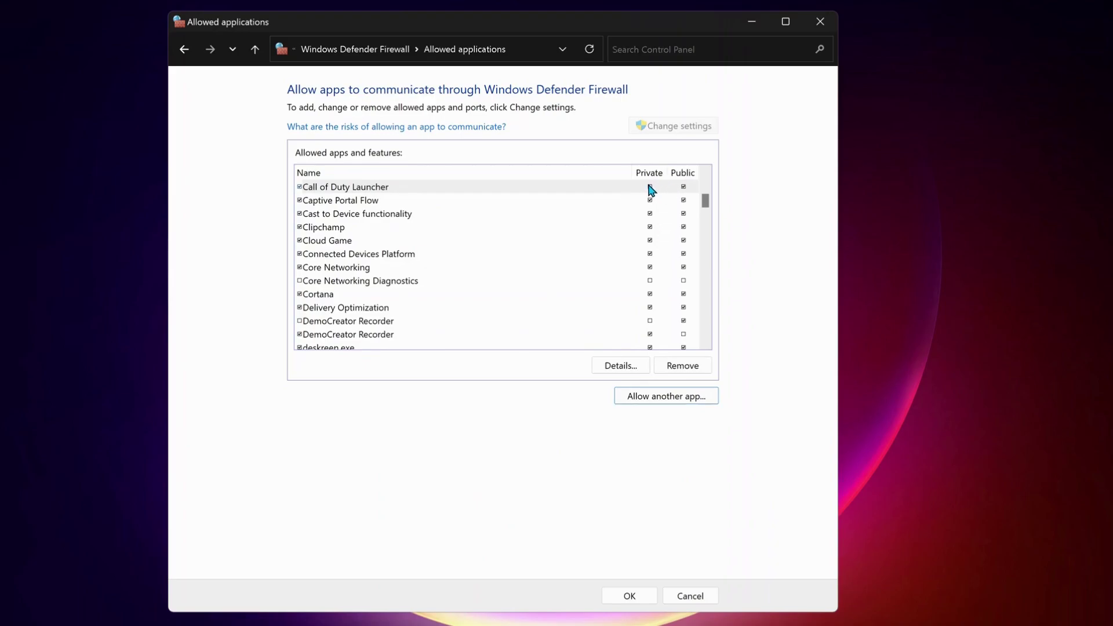
left_click(650, 186)
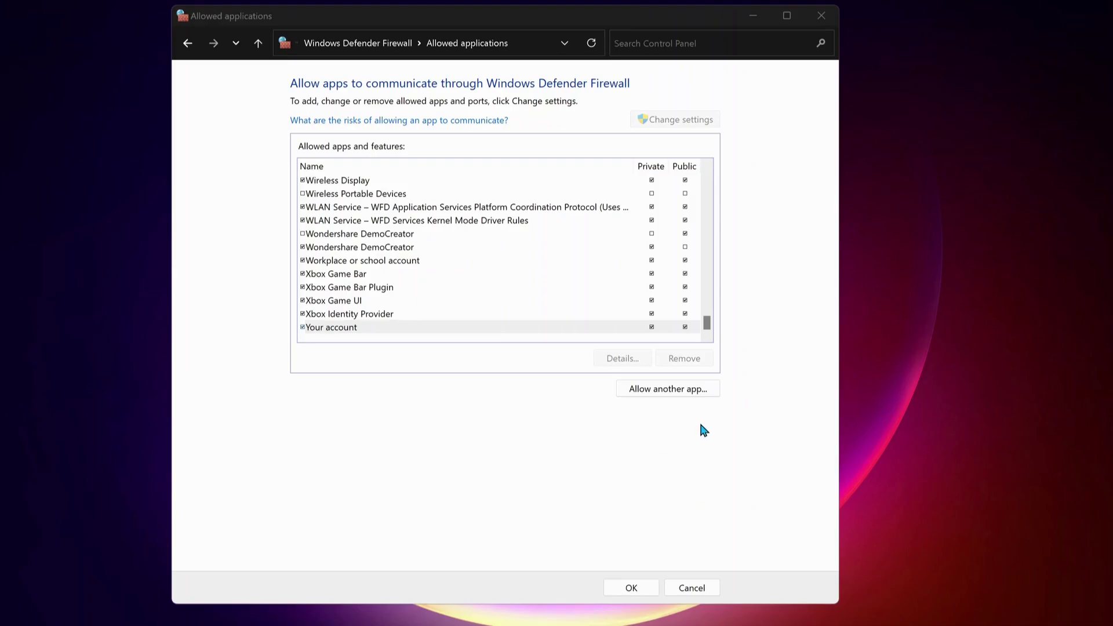
Step: Add Modern Warfare Launcher.exe from Program Files (x86)\Call of Duty Modern Warfare to the allowed apps, permit it on private networks and save the list
left_click(678, 394)
left_click(600, 386)
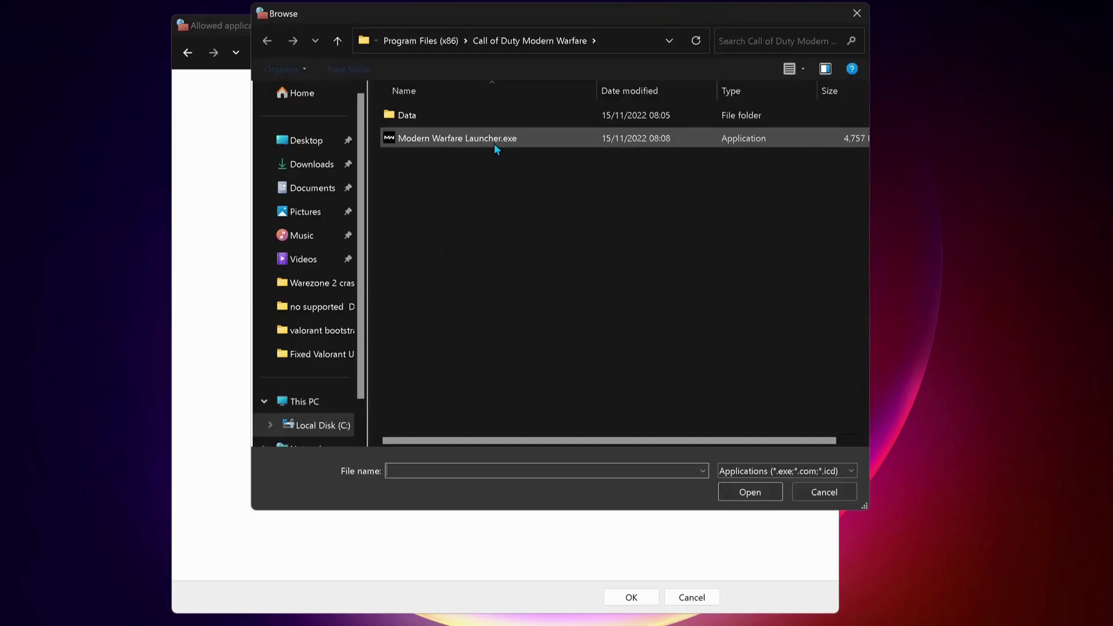
left_click(317, 425)
double_click(436, 370)
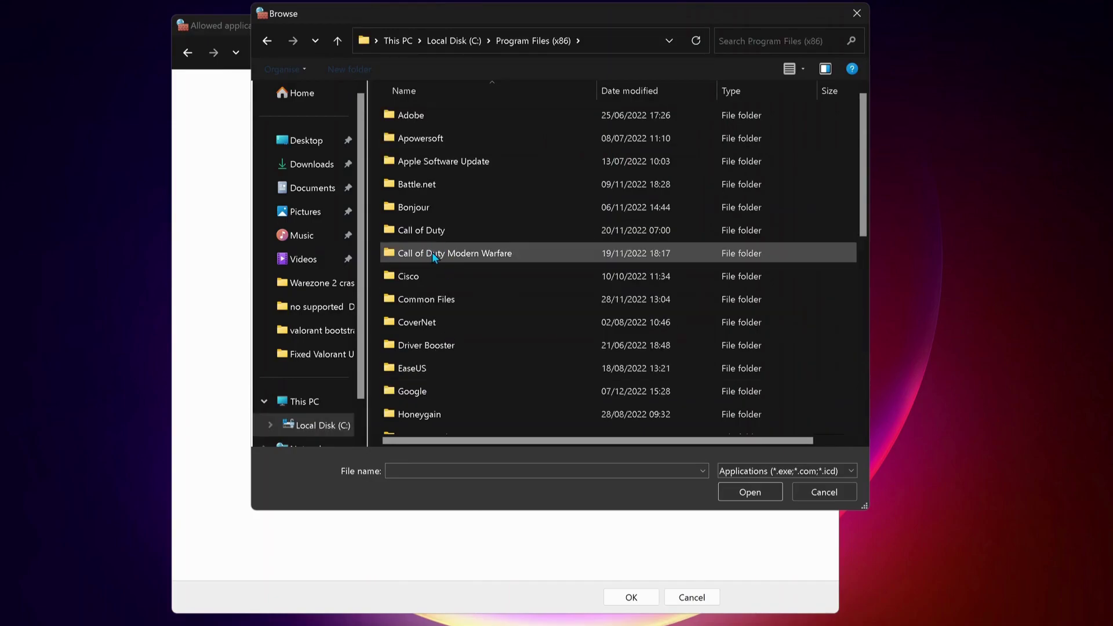
double_click(515, 254)
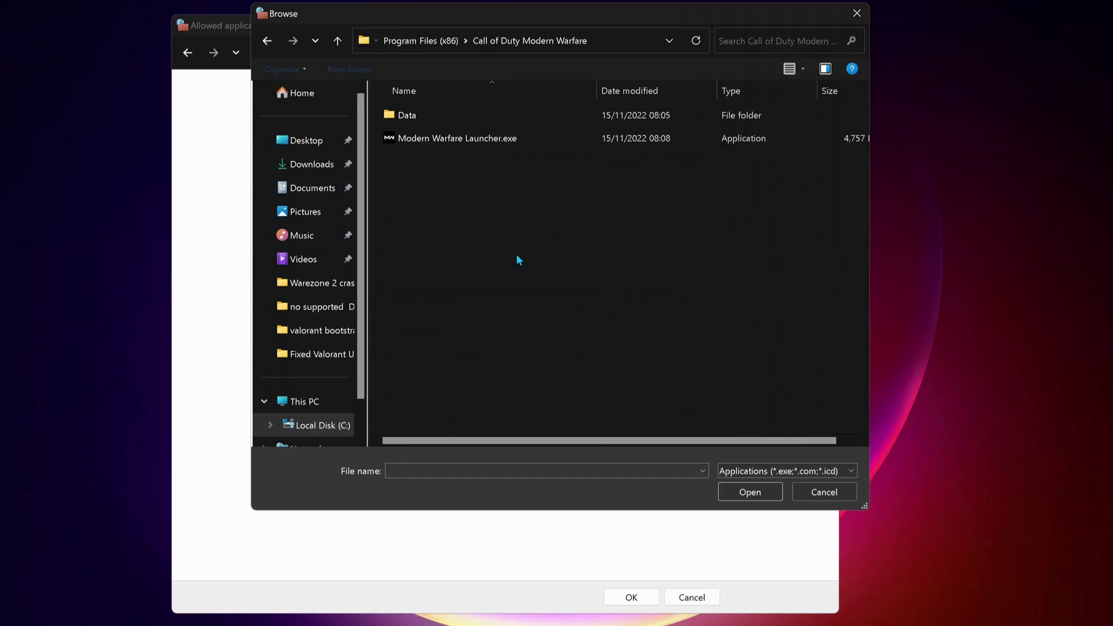
left_click(441, 141)
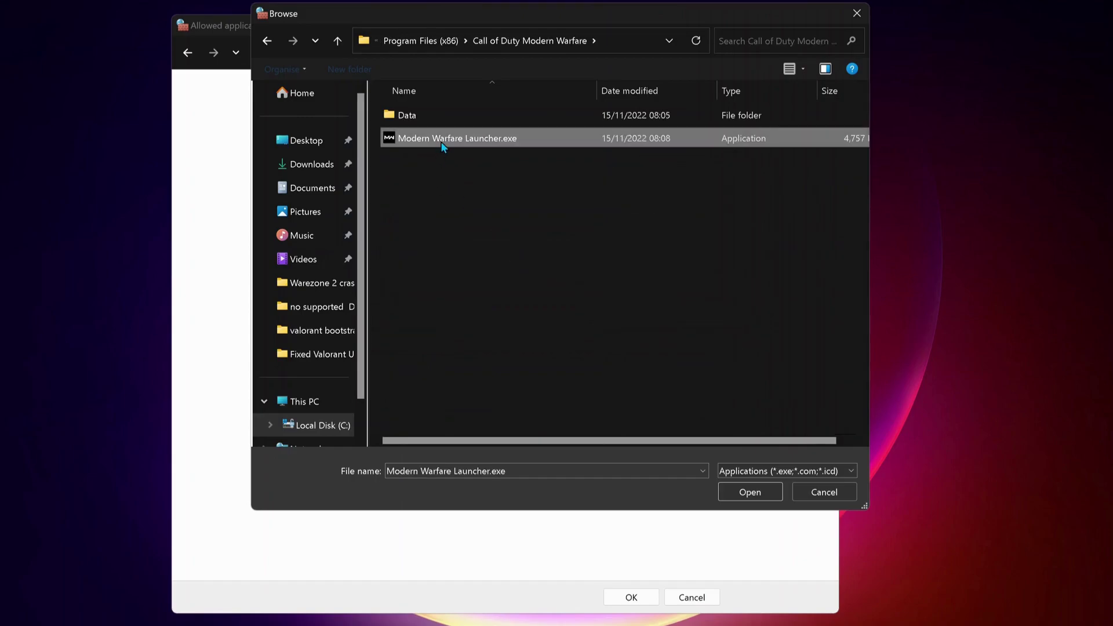
left_click(760, 492)
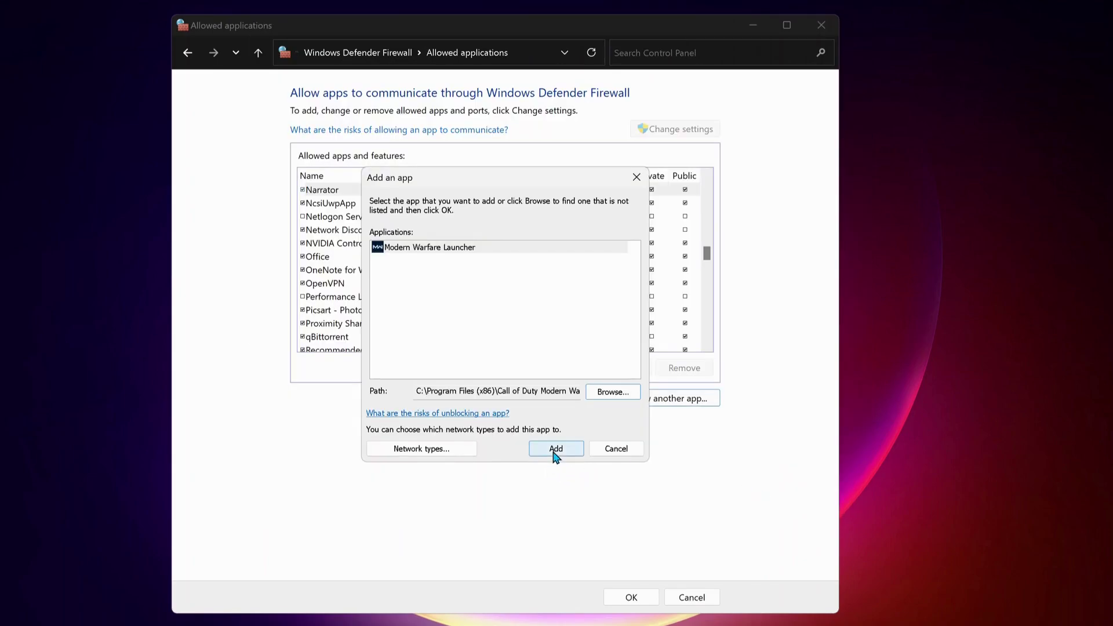
left_click(554, 452)
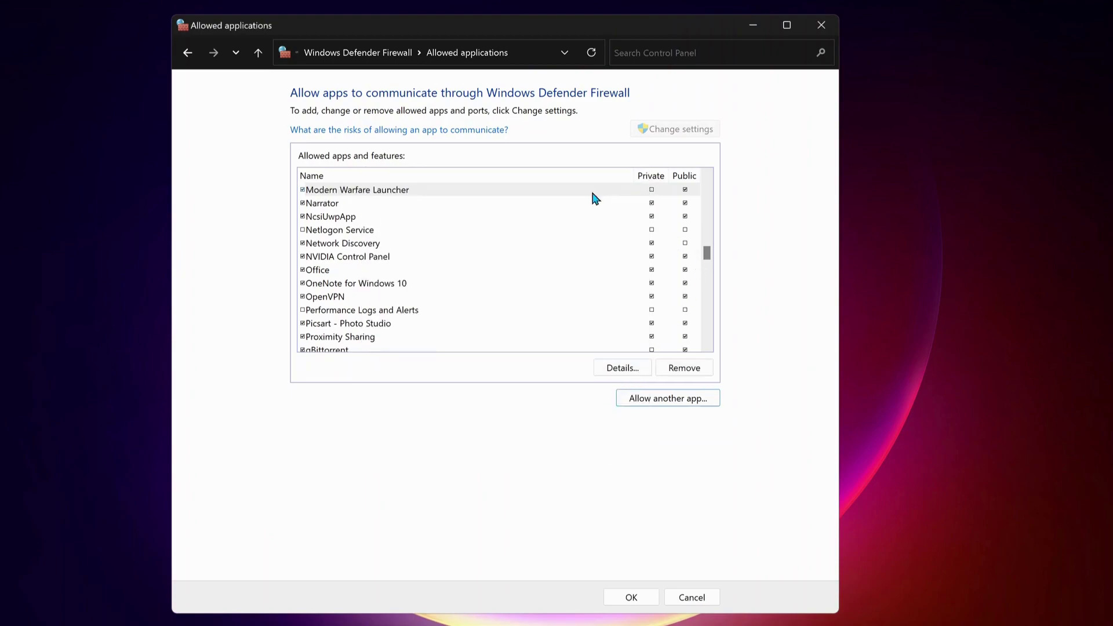
left_click(651, 191)
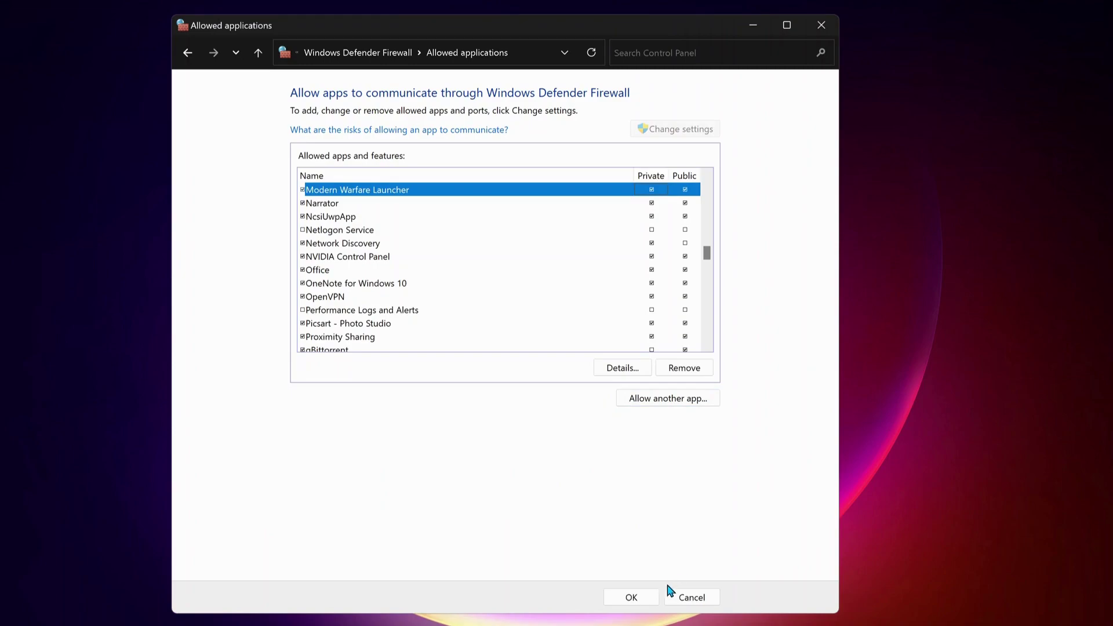
left_click(638, 598)
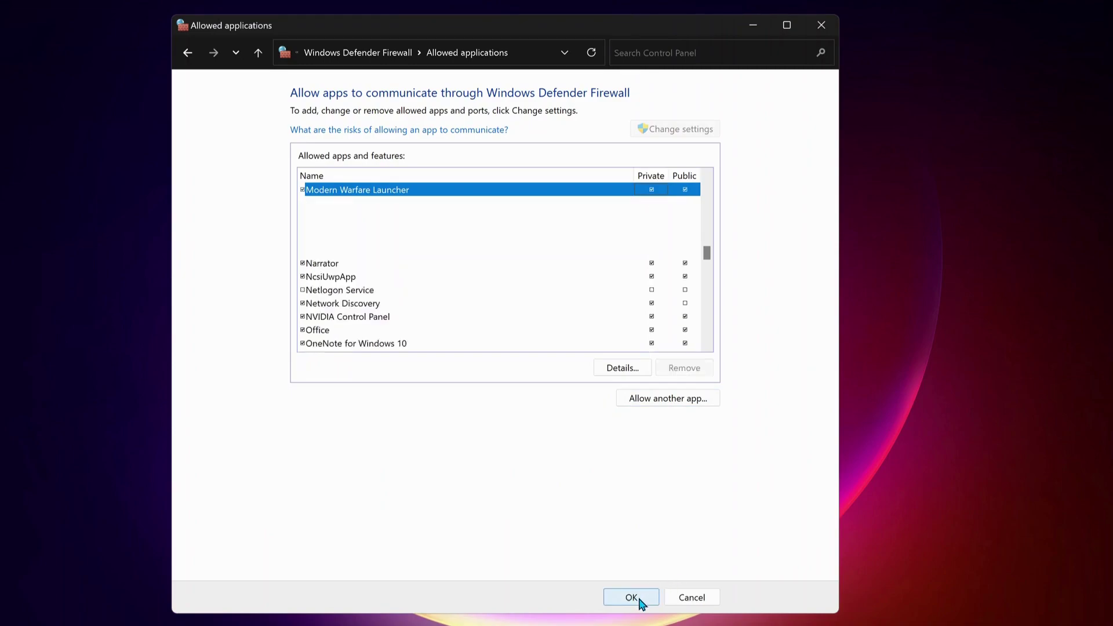
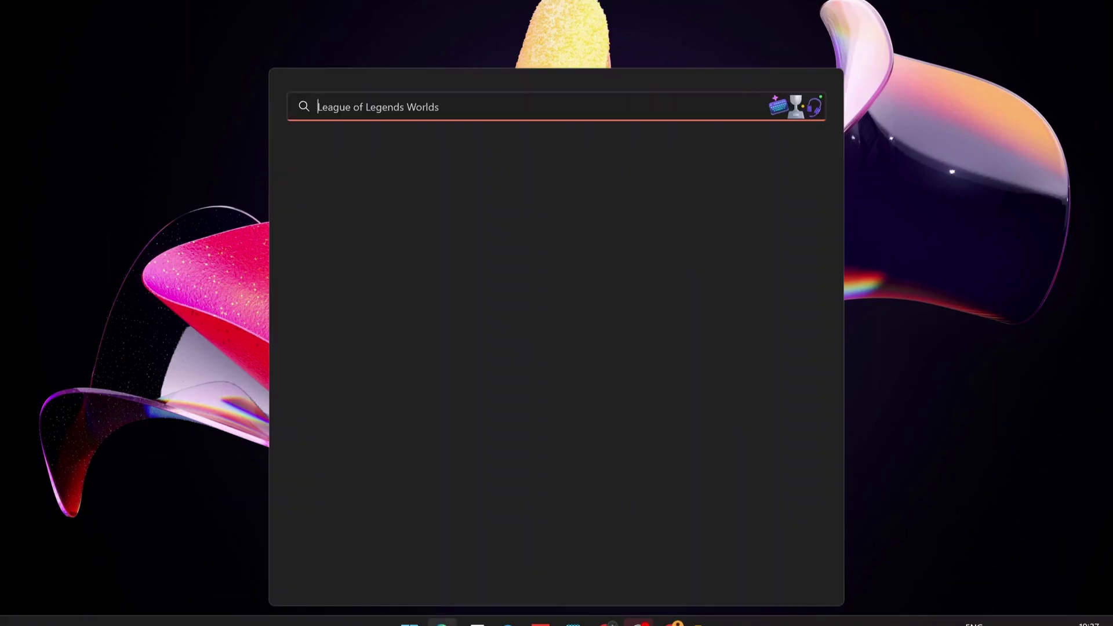
Step: Find and open Windows Security and go to managing the virus and threat protection settings
type("windows ")
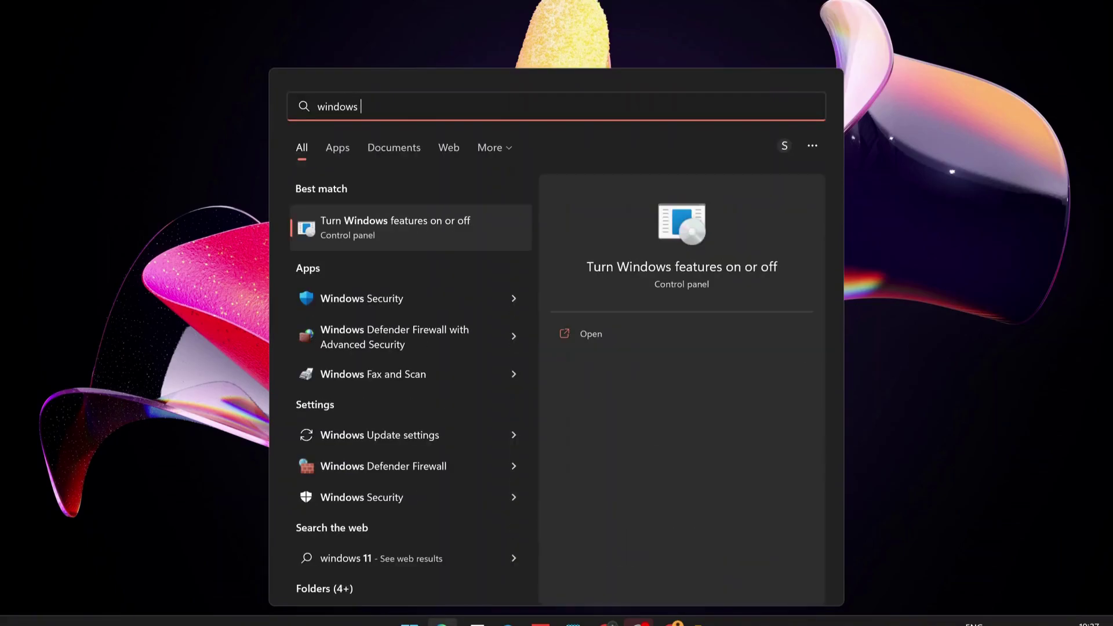
type("s")
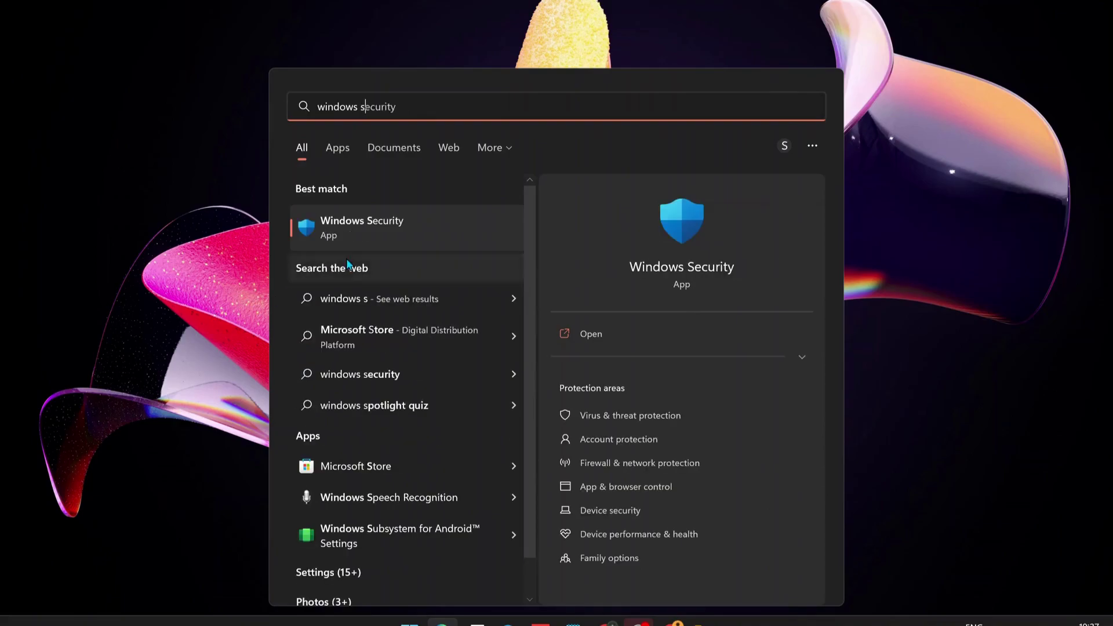
left_click(393, 228)
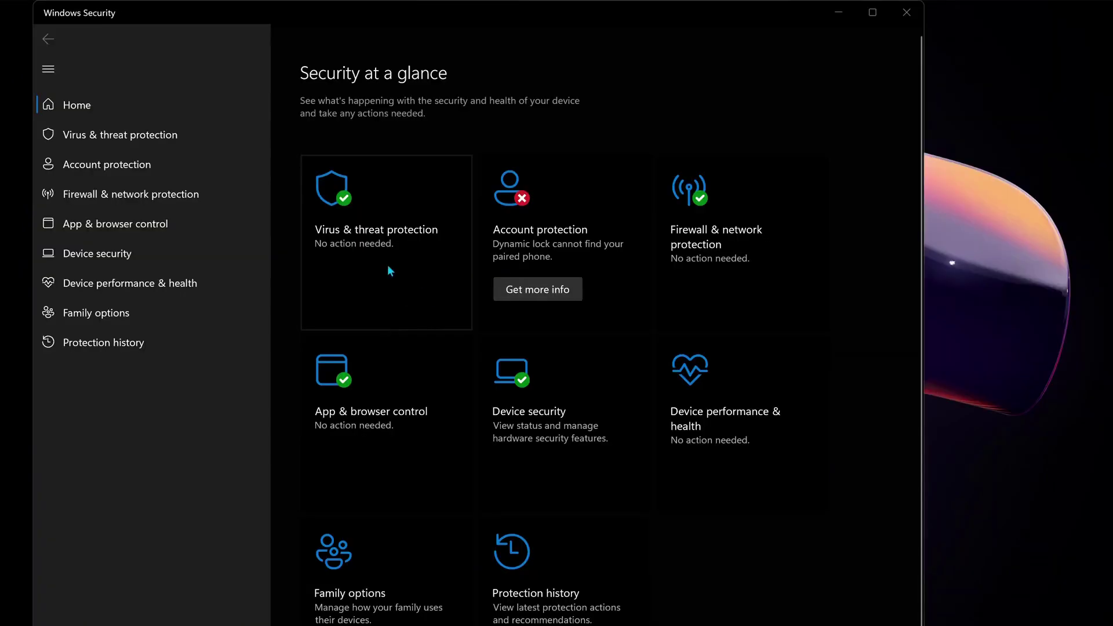
left_click(377, 242)
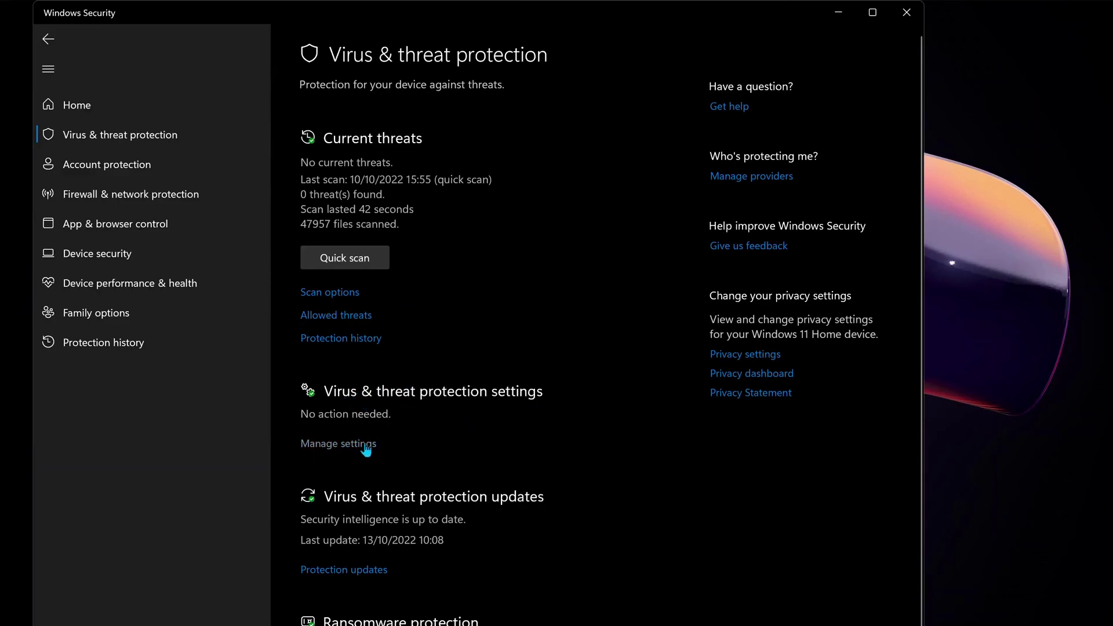
left_click(345, 443)
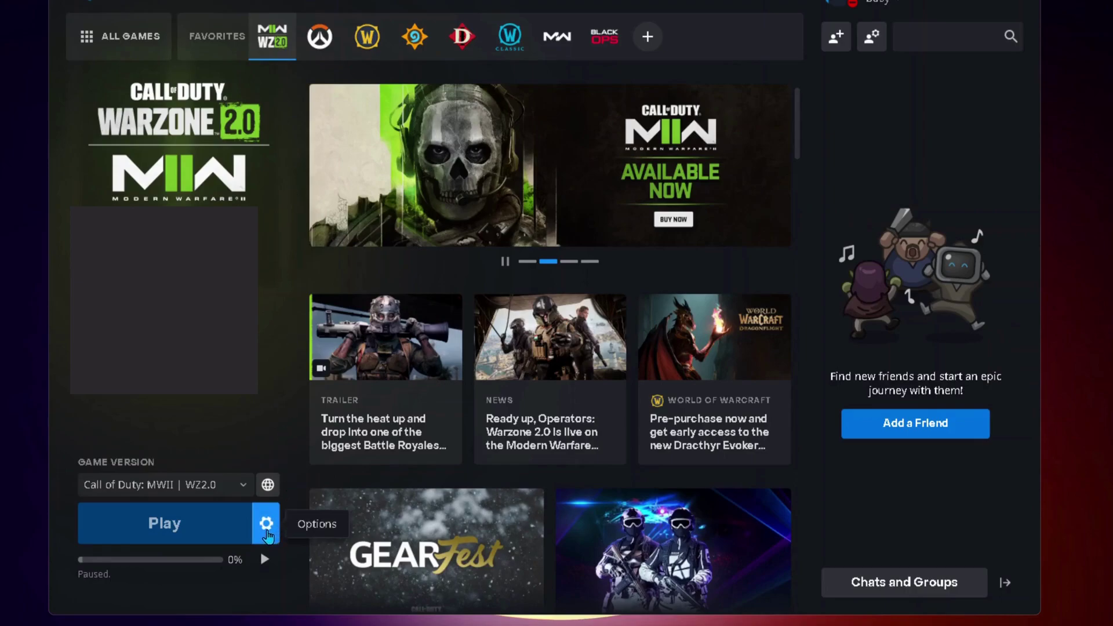
Step: Switch to Battle.net and open the game options for Call of Duty: MWII | WZ2.0
left_click(266, 523)
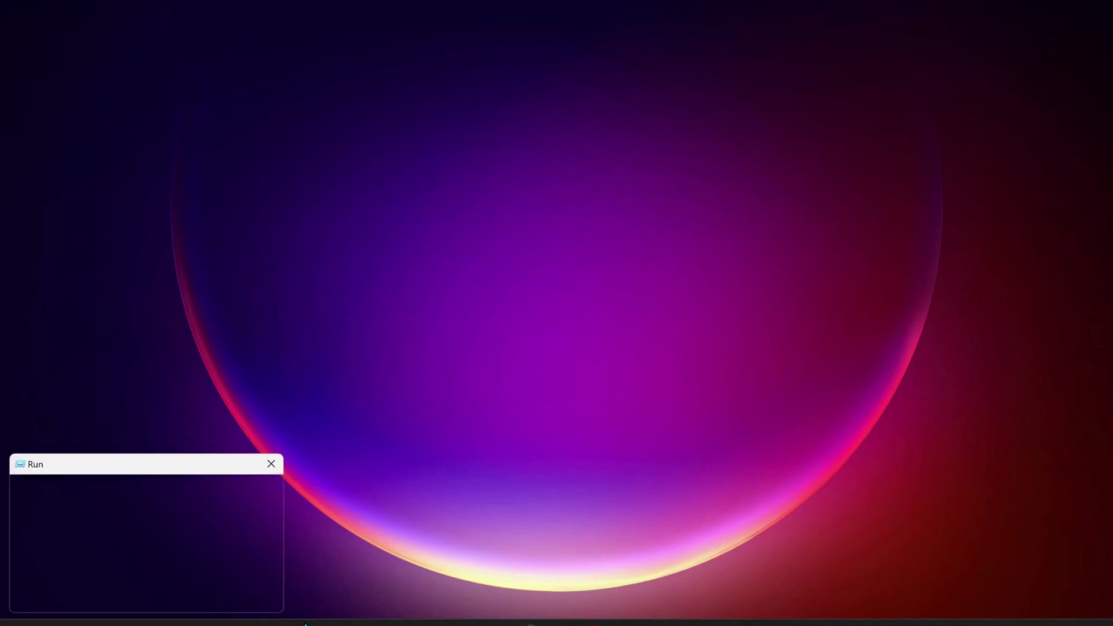
Step: Open %programdata% from the Run dialog and delete everything inside Blizzard Entertainment\Battle.net\Cache
left_click_drag(241, 468, 481, 333)
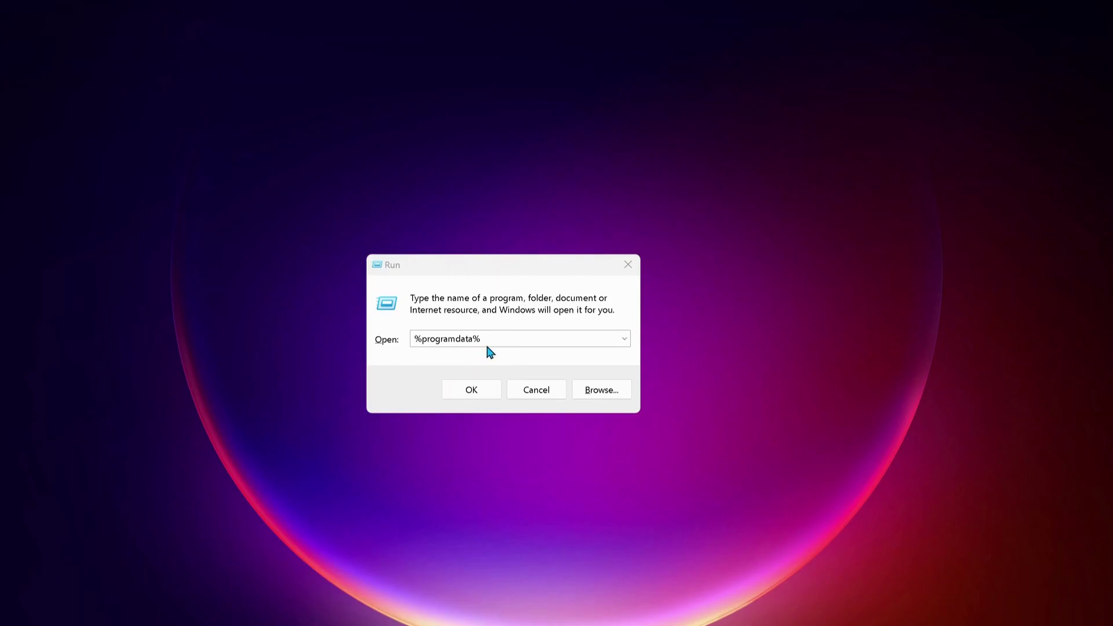
left_click(479, 389)
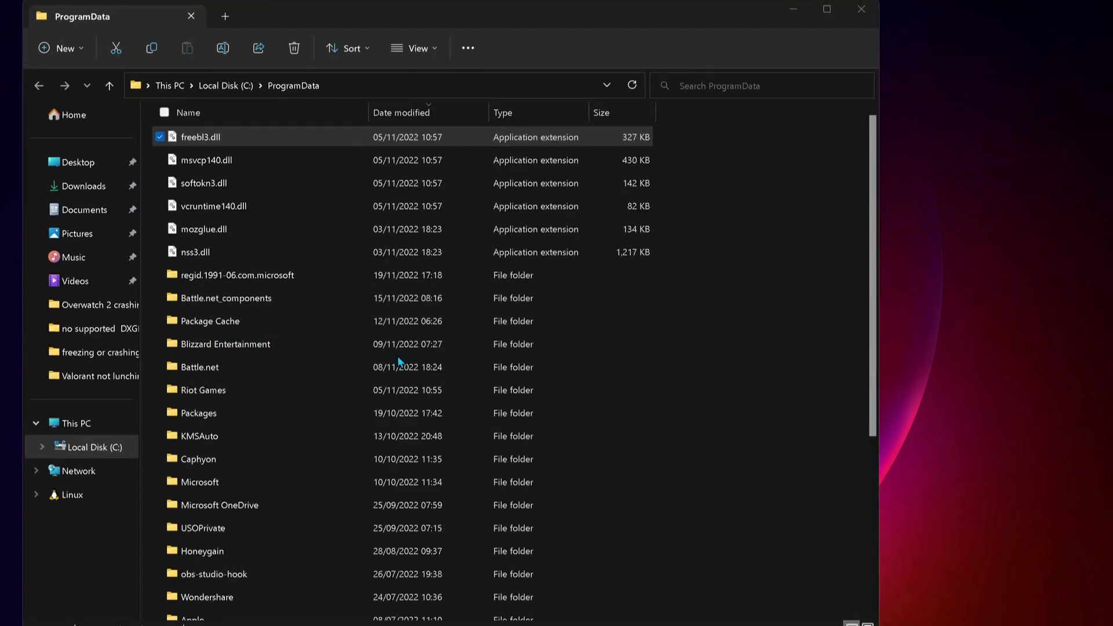
left_click(272, 345)
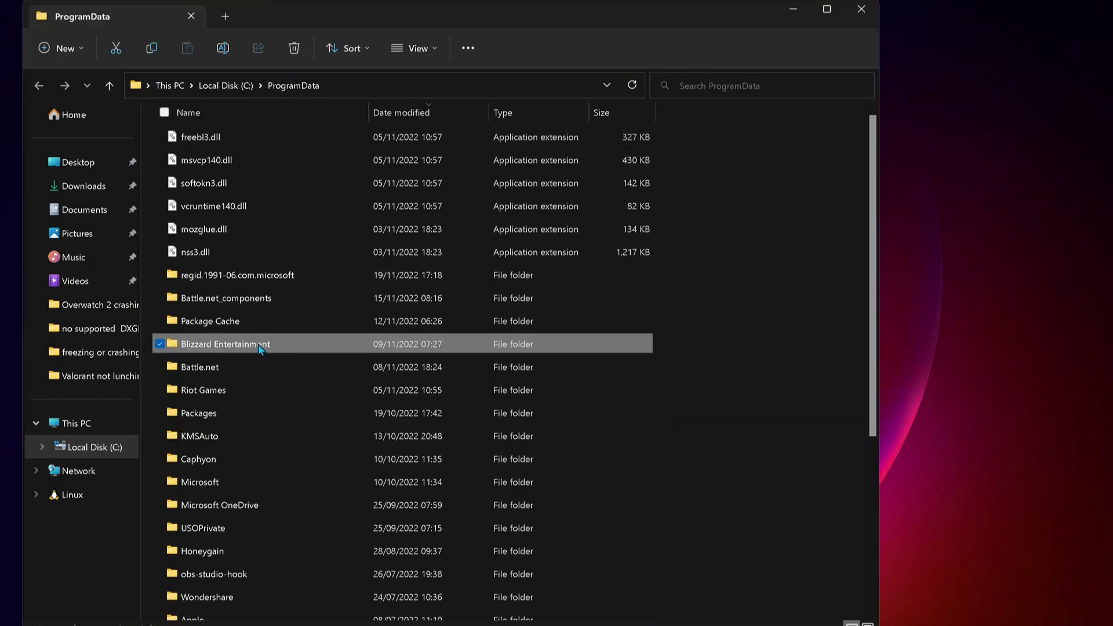
double_click(258, 344)
double_click(230, 142)
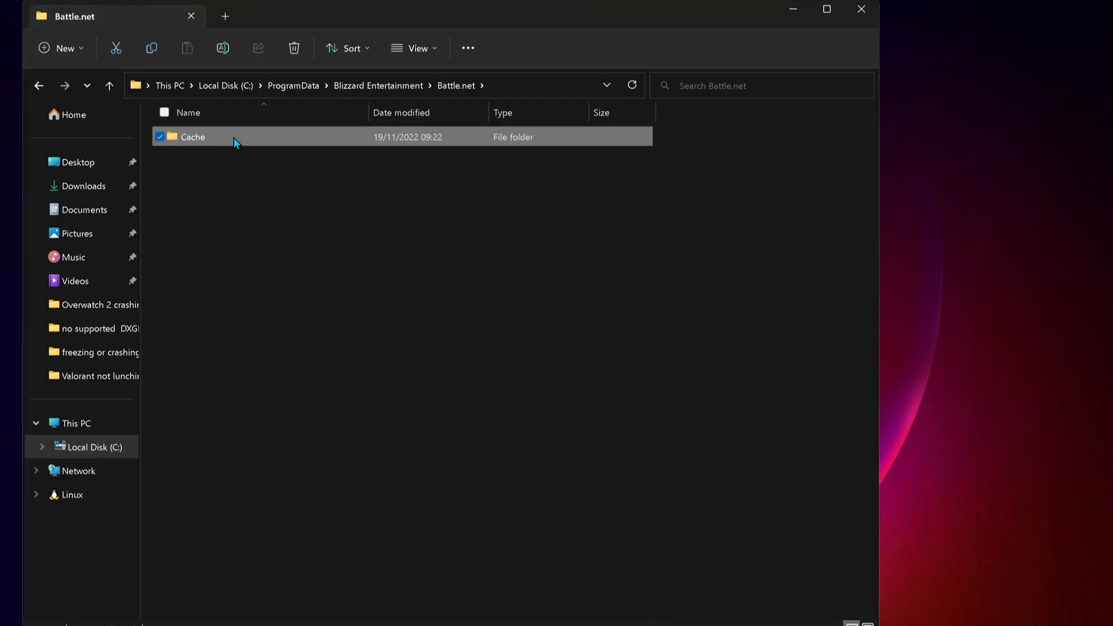
double_click(234, 137)
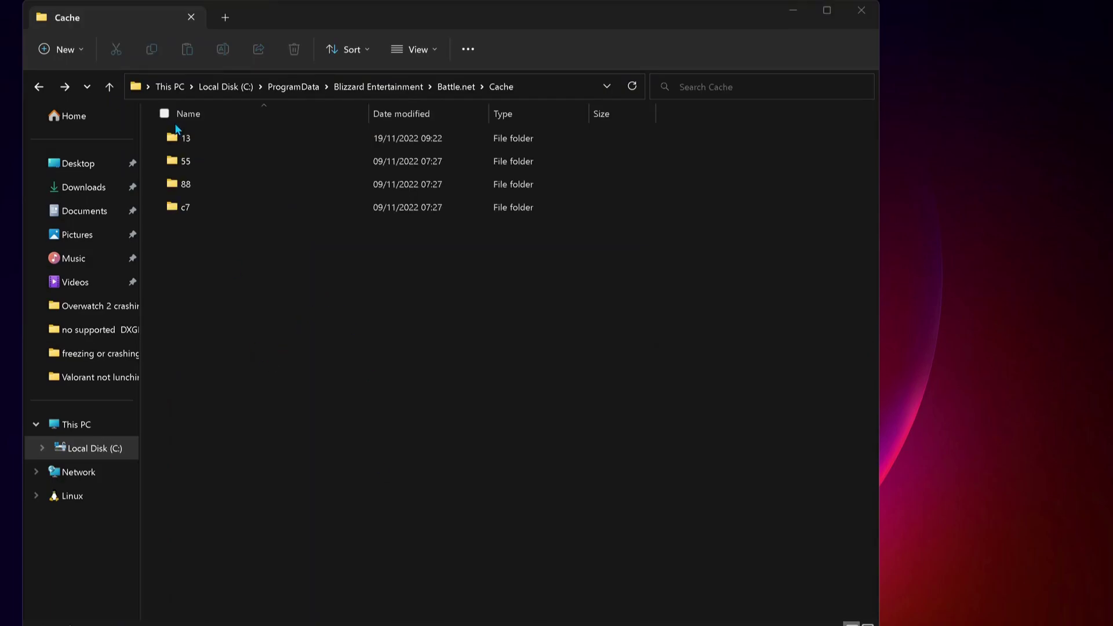
left_click(163, 113)
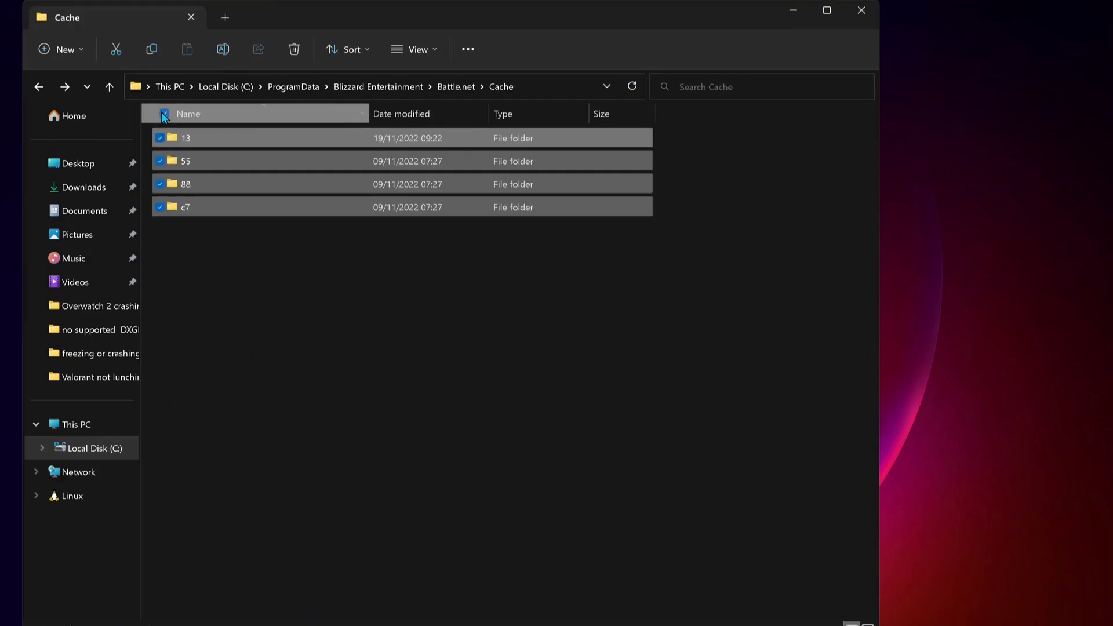
left_click(296, 51)
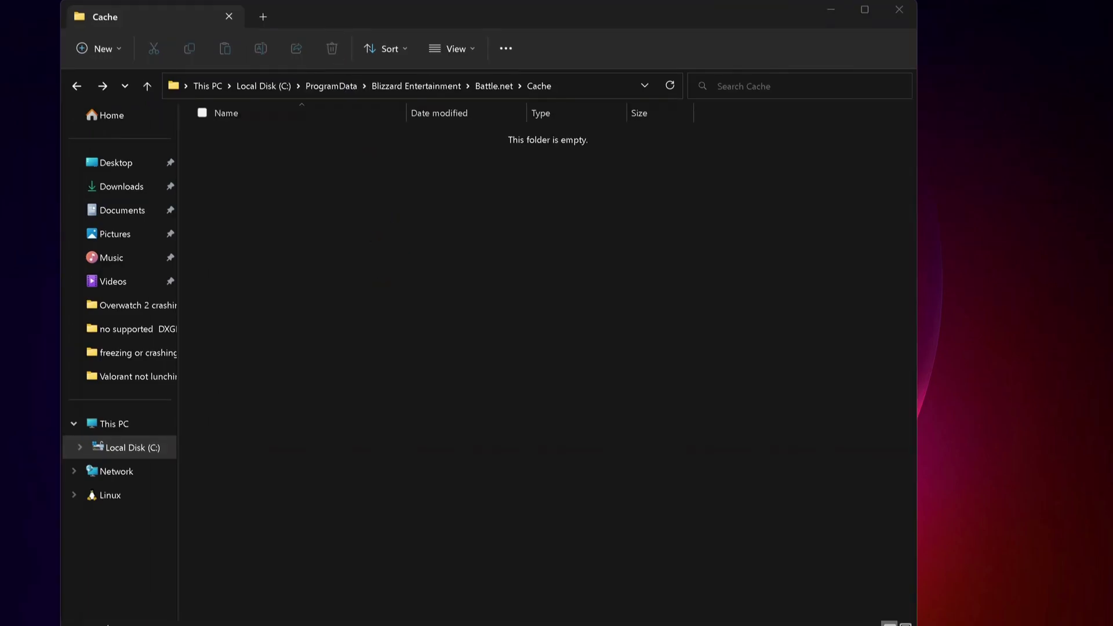
Step: Delete the call of duty folder from the Documents folder
left_click(132, 217)
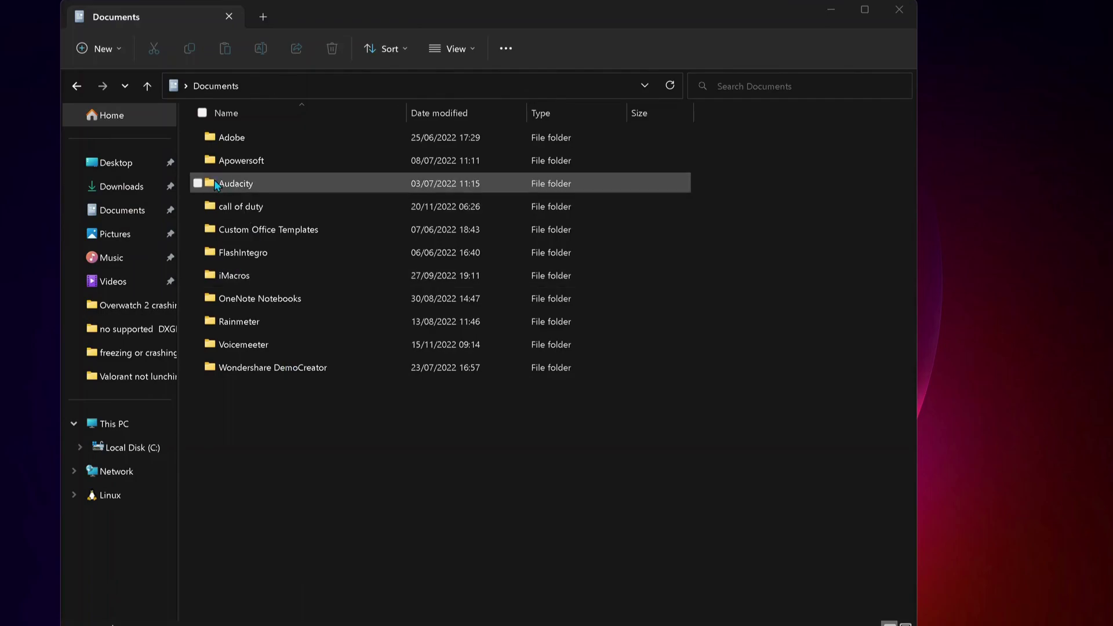
left_click(249, 209)
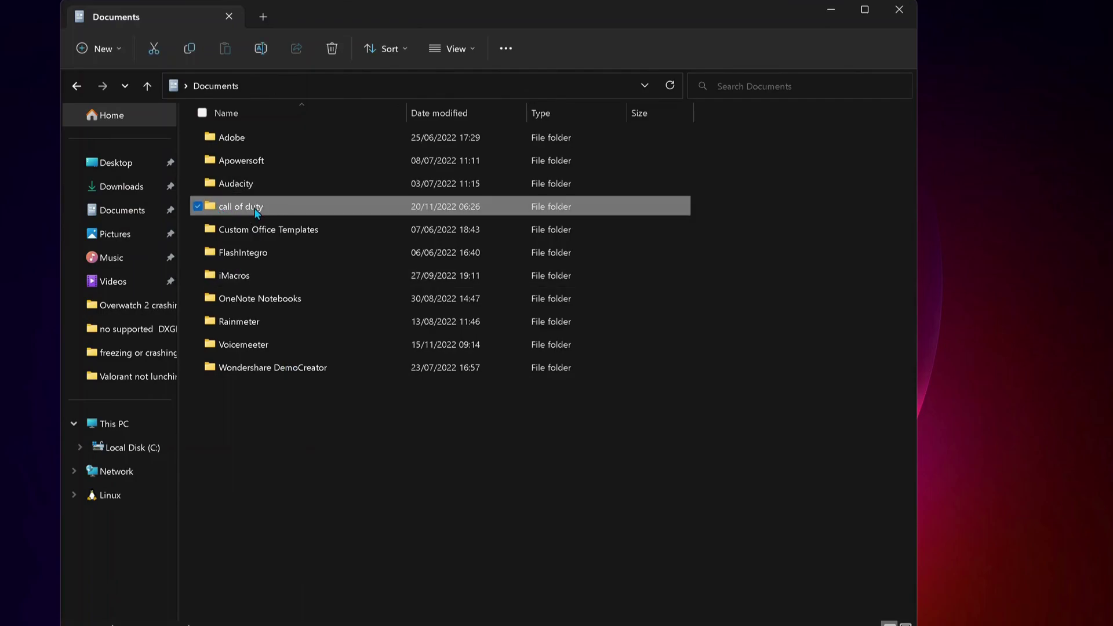
left_click(332, 50)
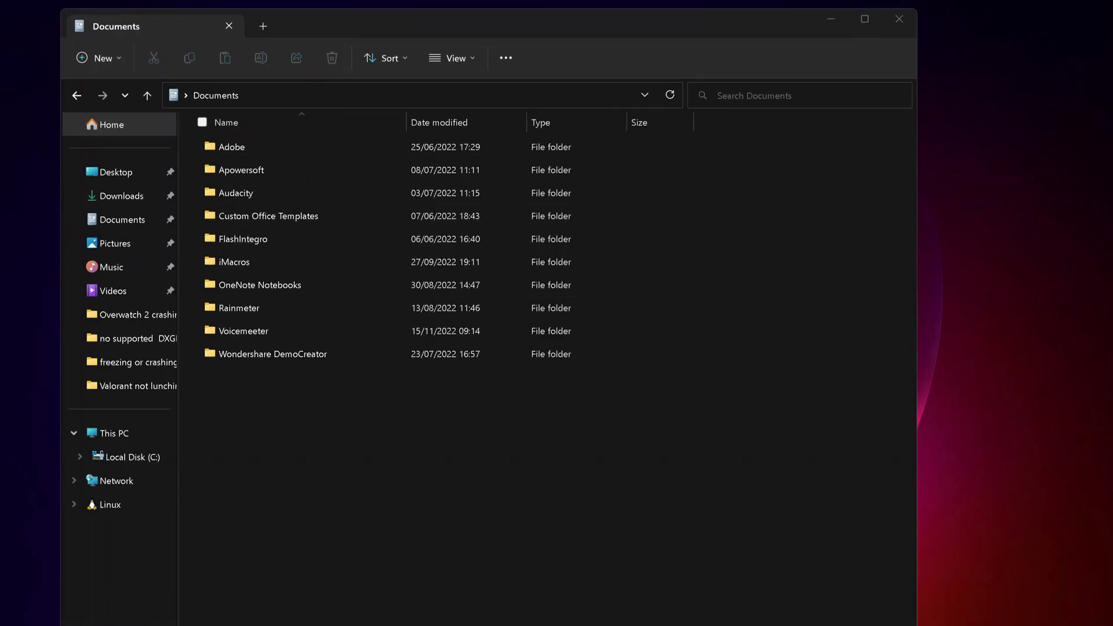